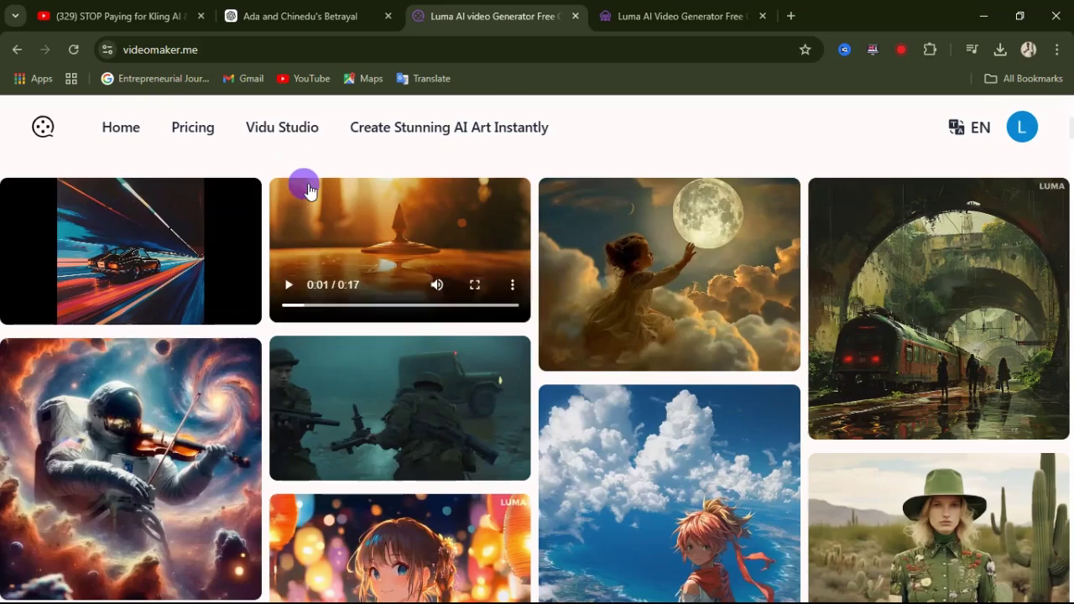
Scroll back to the top of the videomaker.me page to find the Image to Video link
scroll(311, 184, up, 5)
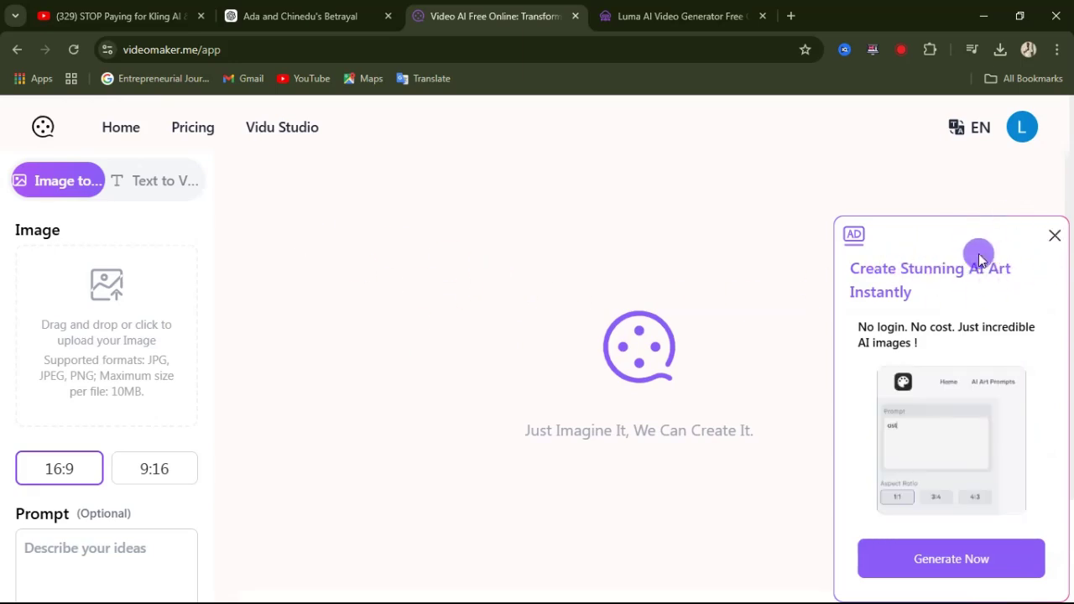
Close the AD popup and bring the left panel's Image upload box into view
click(1056, 236)
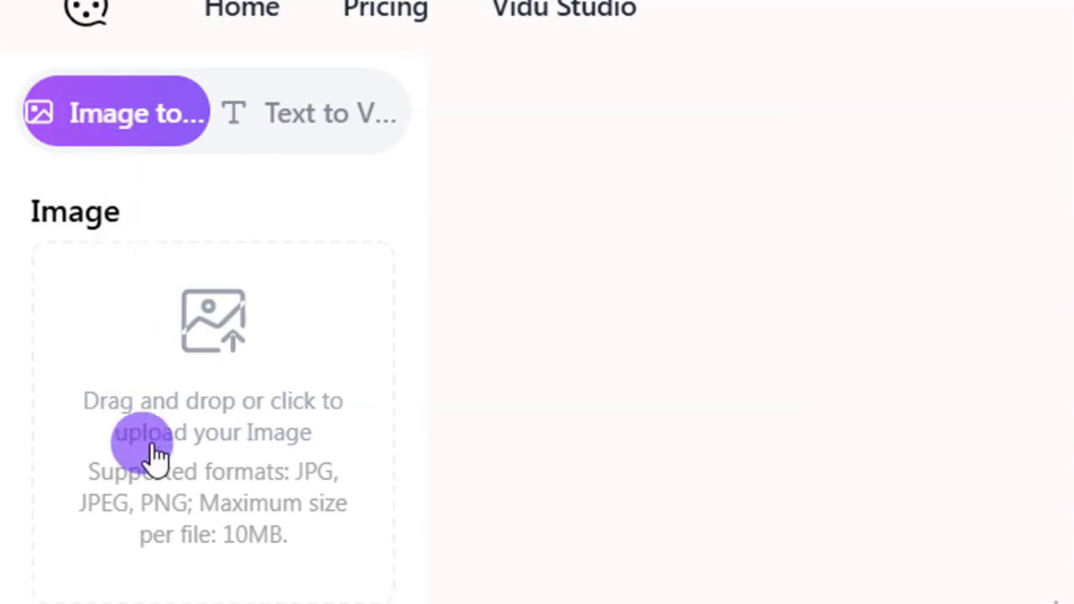
scroll(159, 503, down, 1)
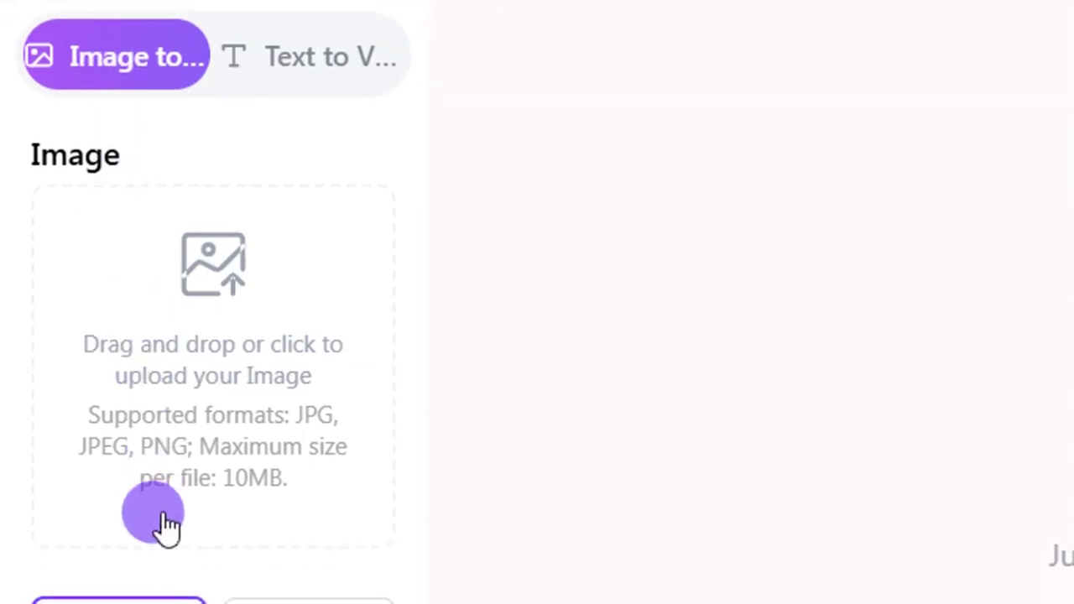
Upload the tense four-person family-drama image as the video's source
click(214, 327)
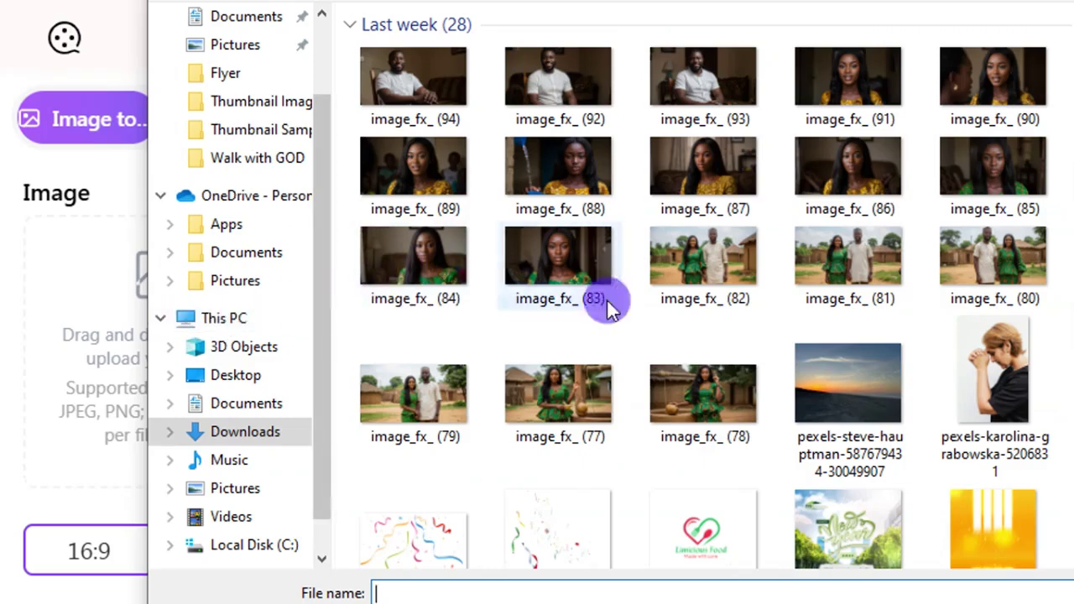
scroll(607, 305, down, 3)
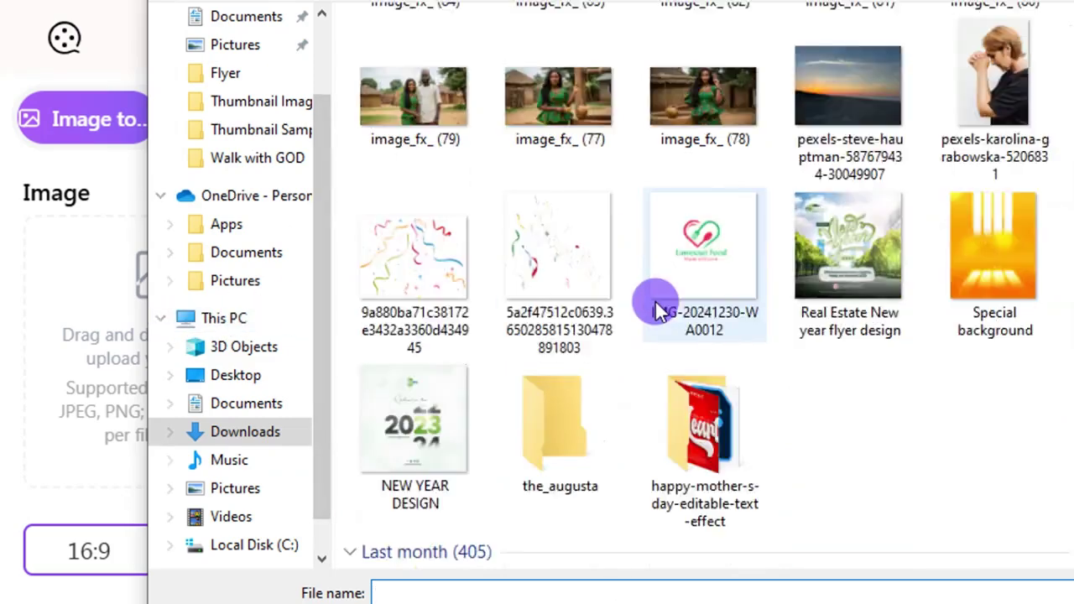
scroll(650, 300, down, 10)
scroll(655, 304, down, 3)
scroll(655, 304, down, 10)
click(844, 277)
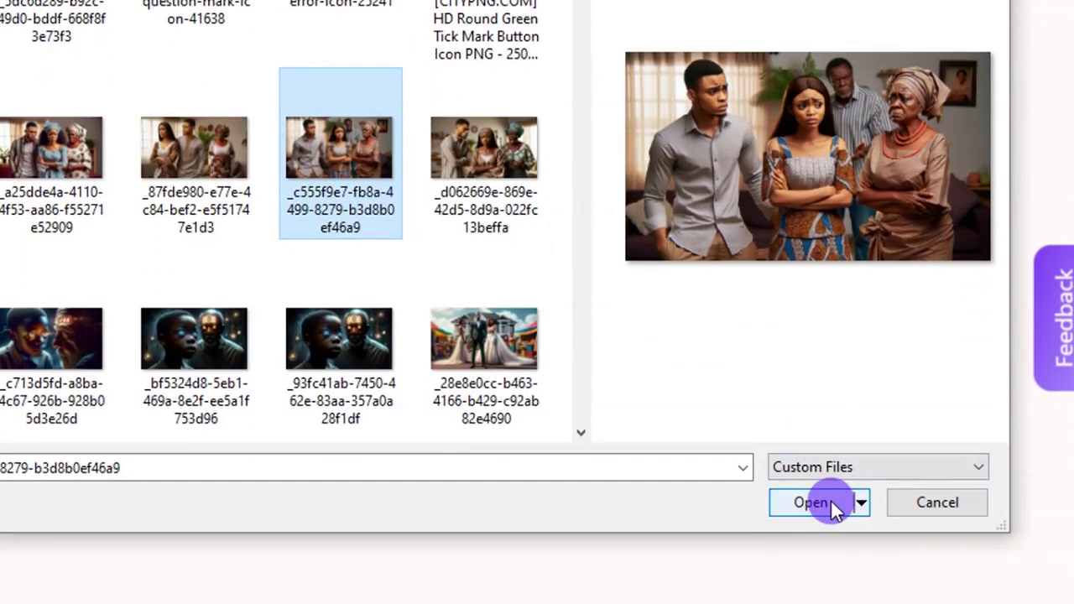
click(831, 505)
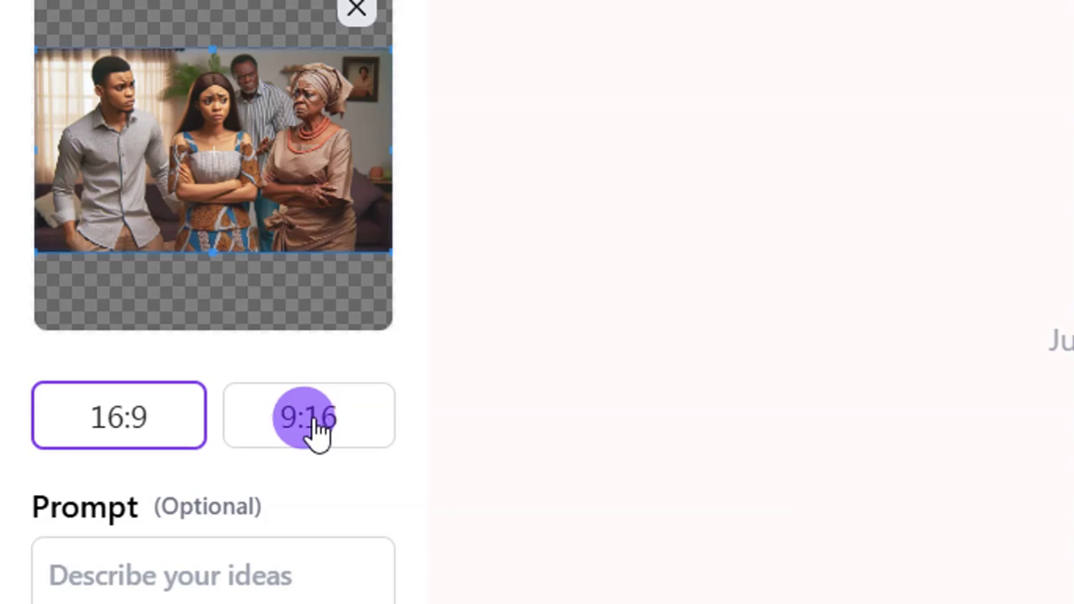
Check the family image preview at 16:9, leaving the optional Prompt blank
scroll(318, 430, down, 3)
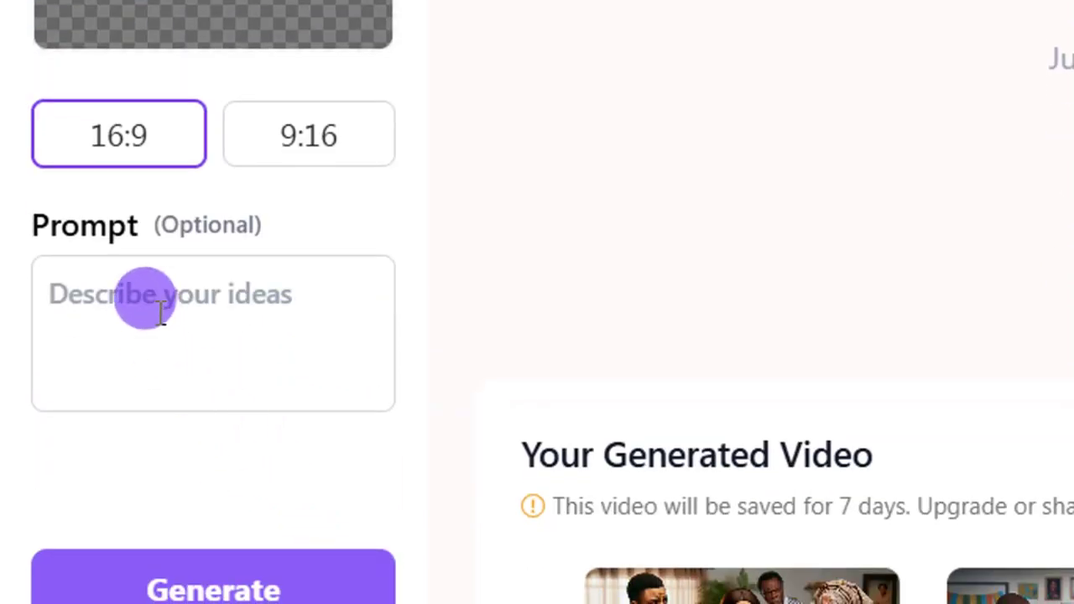
scroll(171, 88, up, 3)
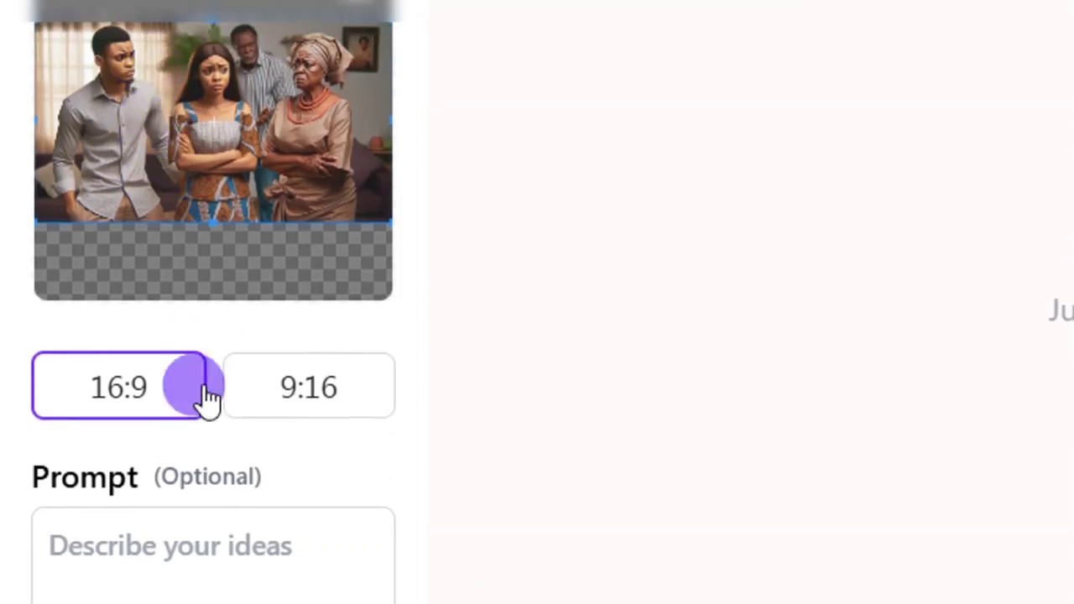
scroll(208, 454, down, 1)
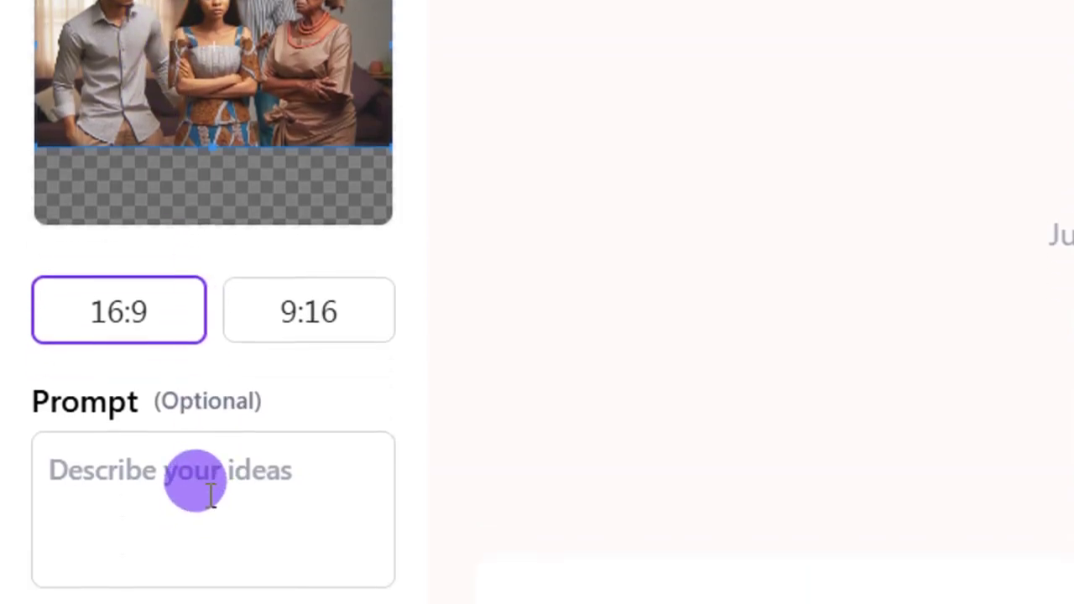
scroll(178, 482, down, 1)
click(179, 483)
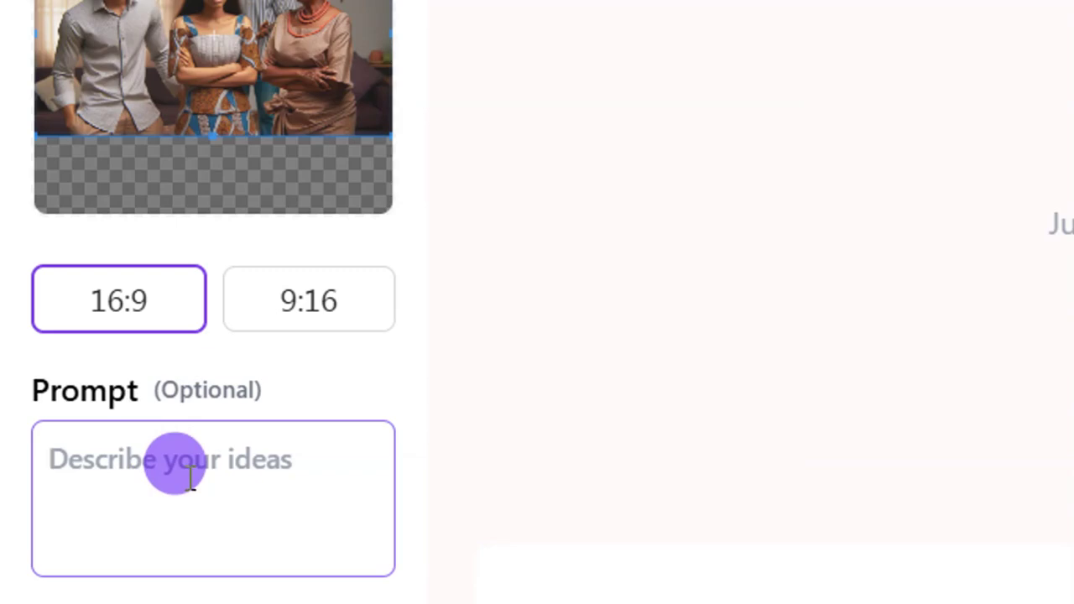
scroll(201, 520, down, 3)
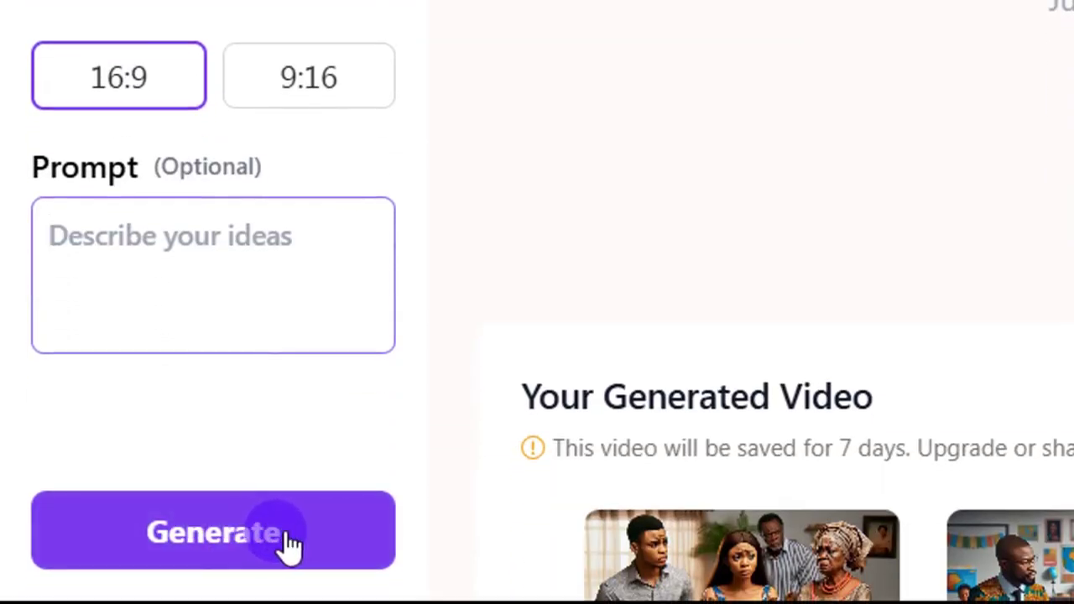
Generate the 5-second 16:9 clip from the family image and replay it in the player
click(247, 550)
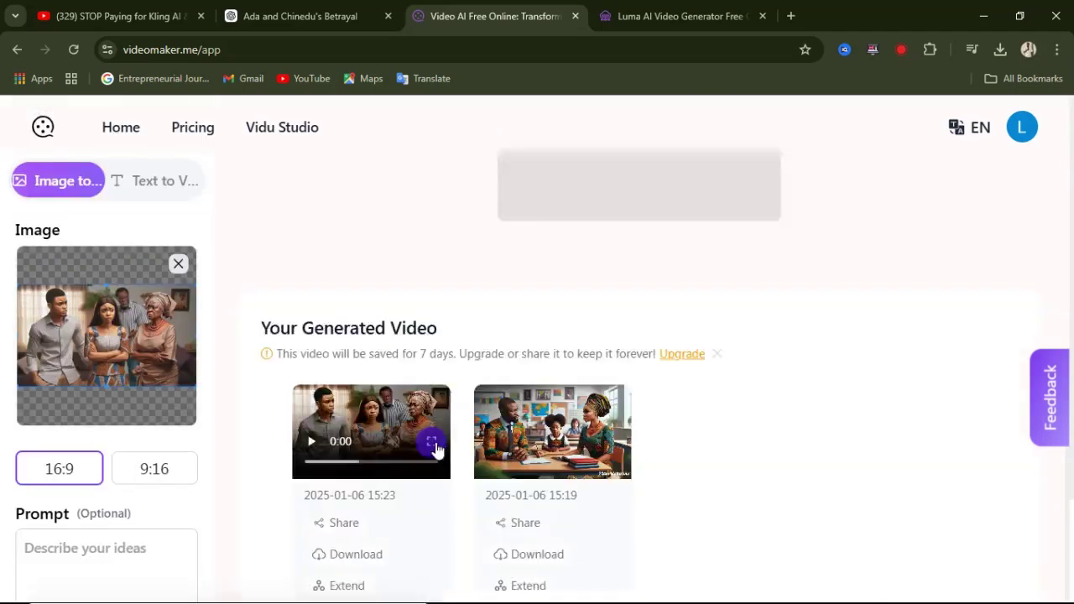
click(432, 444)
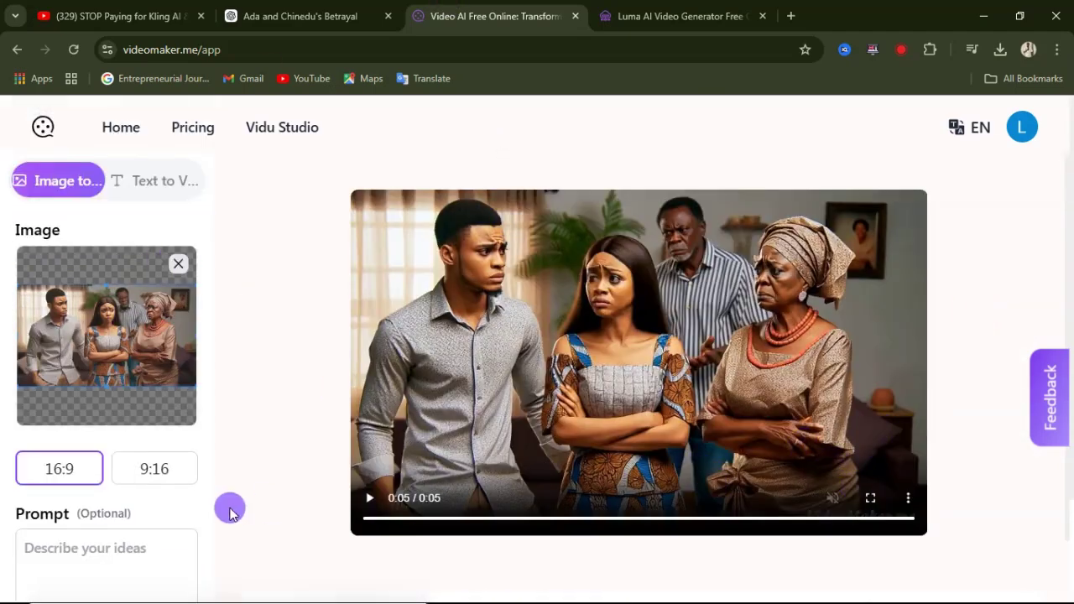
click(370, 500)
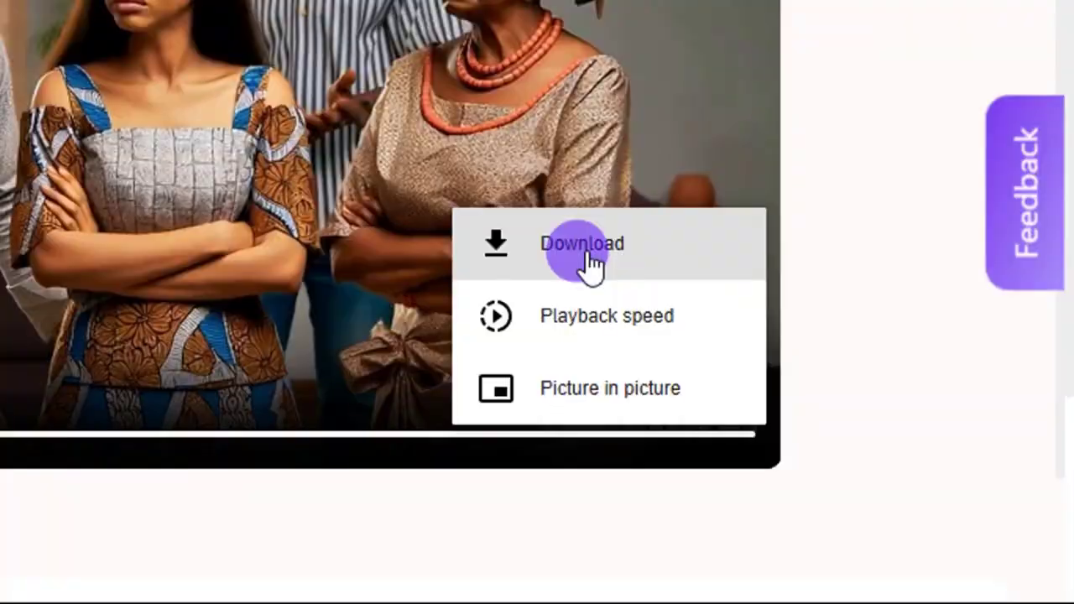
click(319, 338)
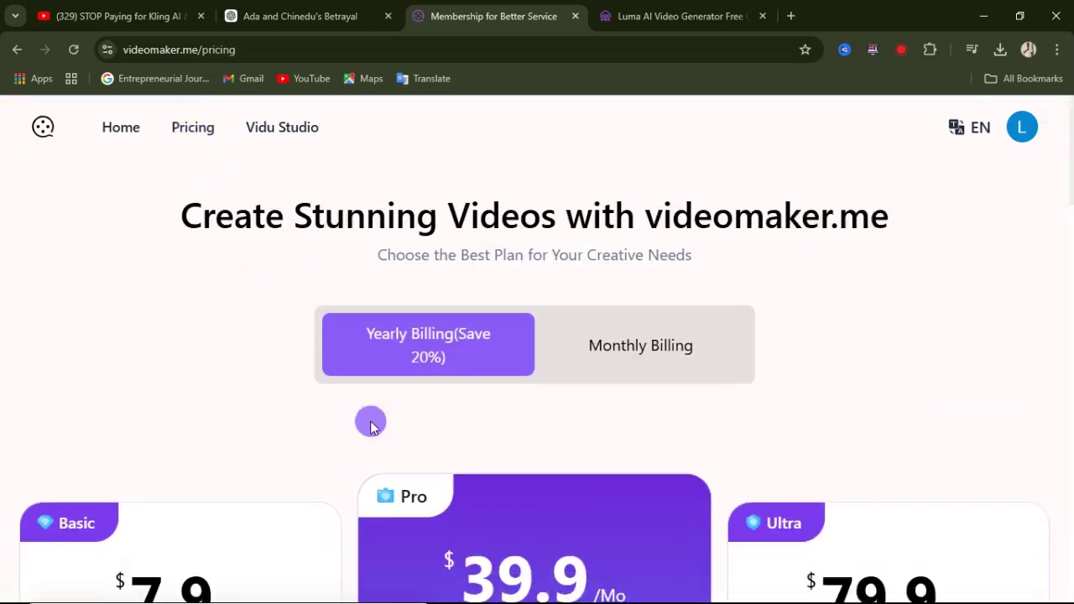
Switch to Monthly Billing and compare Basic $9.9, Pro $49.9 and Ultra $99.9 plans
scroll(372, 422, down, 2)
click(654, 220)
scroll(300, 288, down, 1)
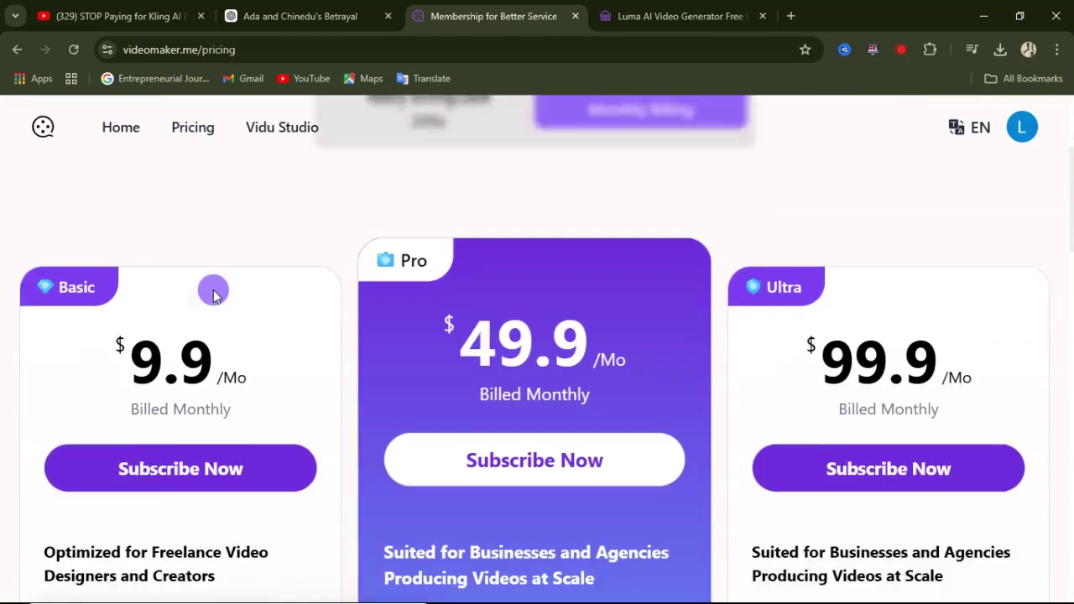
scroll(211, 288, down, 2)
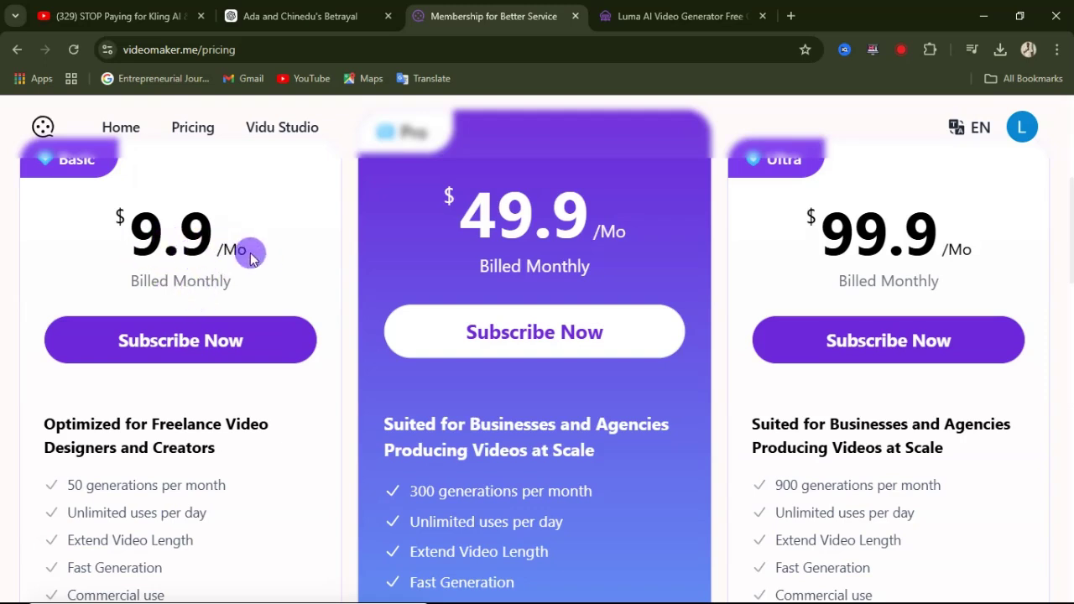
scroll(252, 265, down, 2)
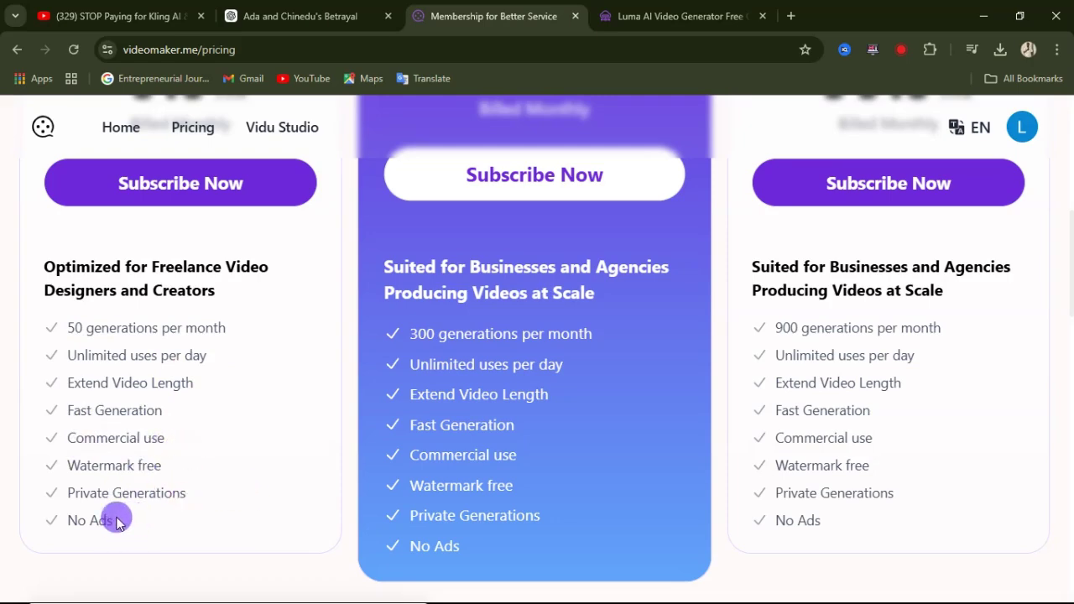
scroll(504, 381, up, 2)
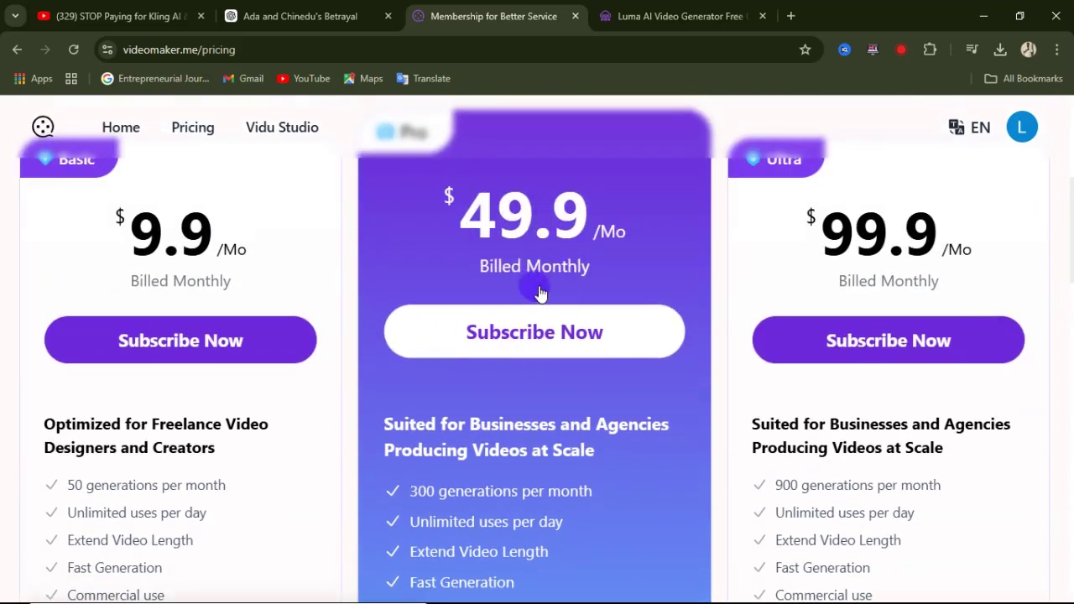
scroll(502, 367, up, 3)
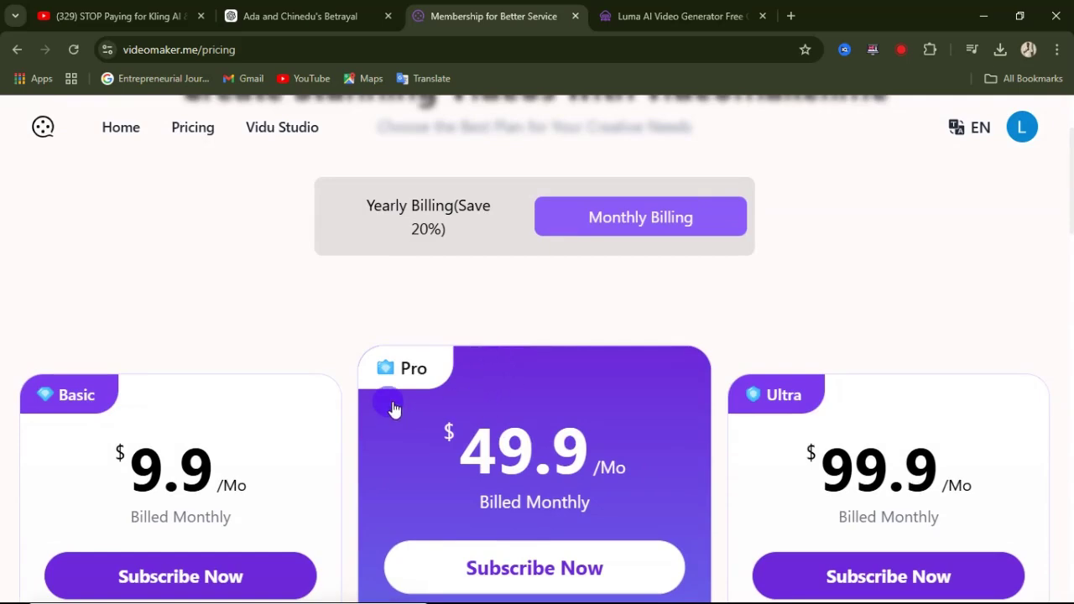
scroll(437, 386, up, 2)
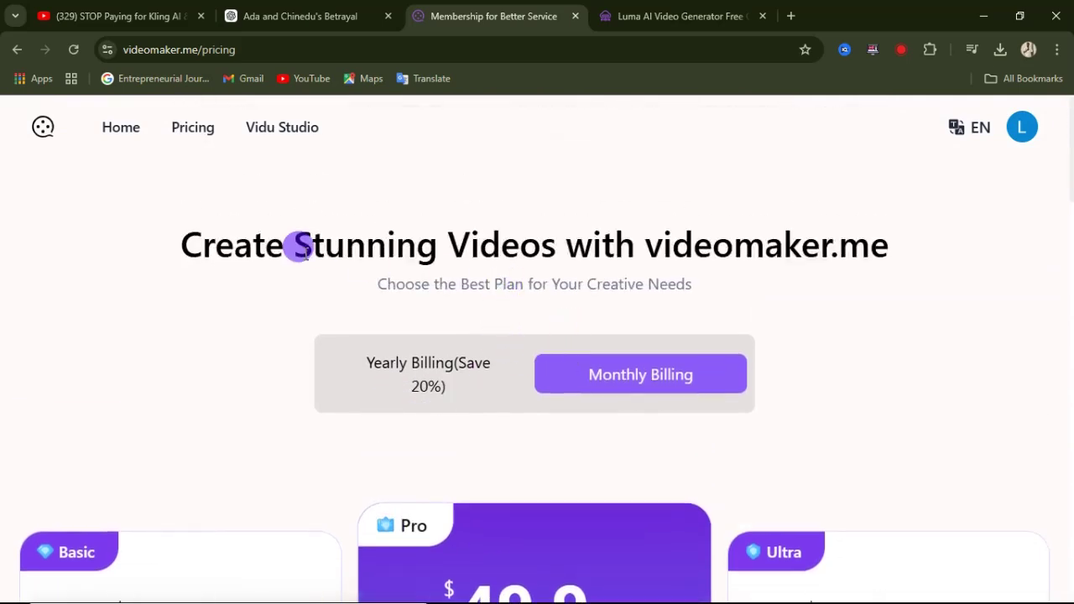